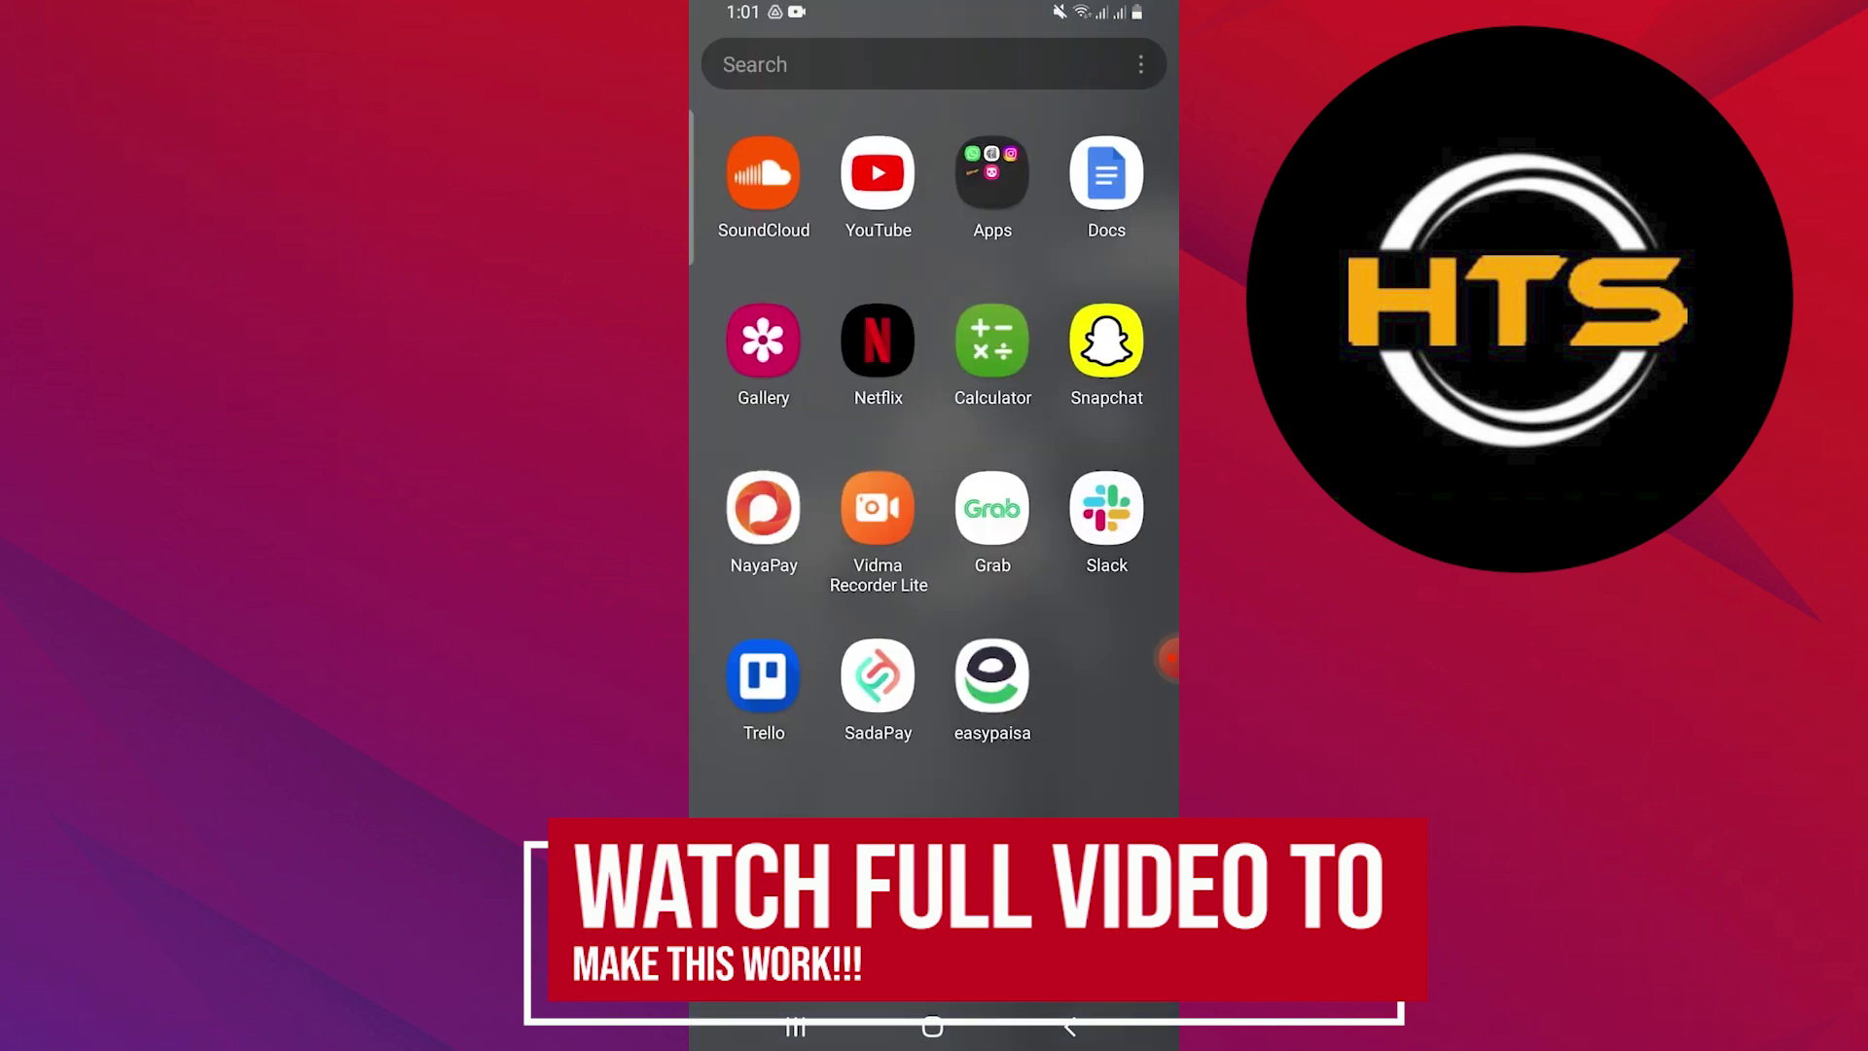
Launch Grab, confirm the saved Home location, and open Domino's Pizza in Food delivery.
click(991, 509)
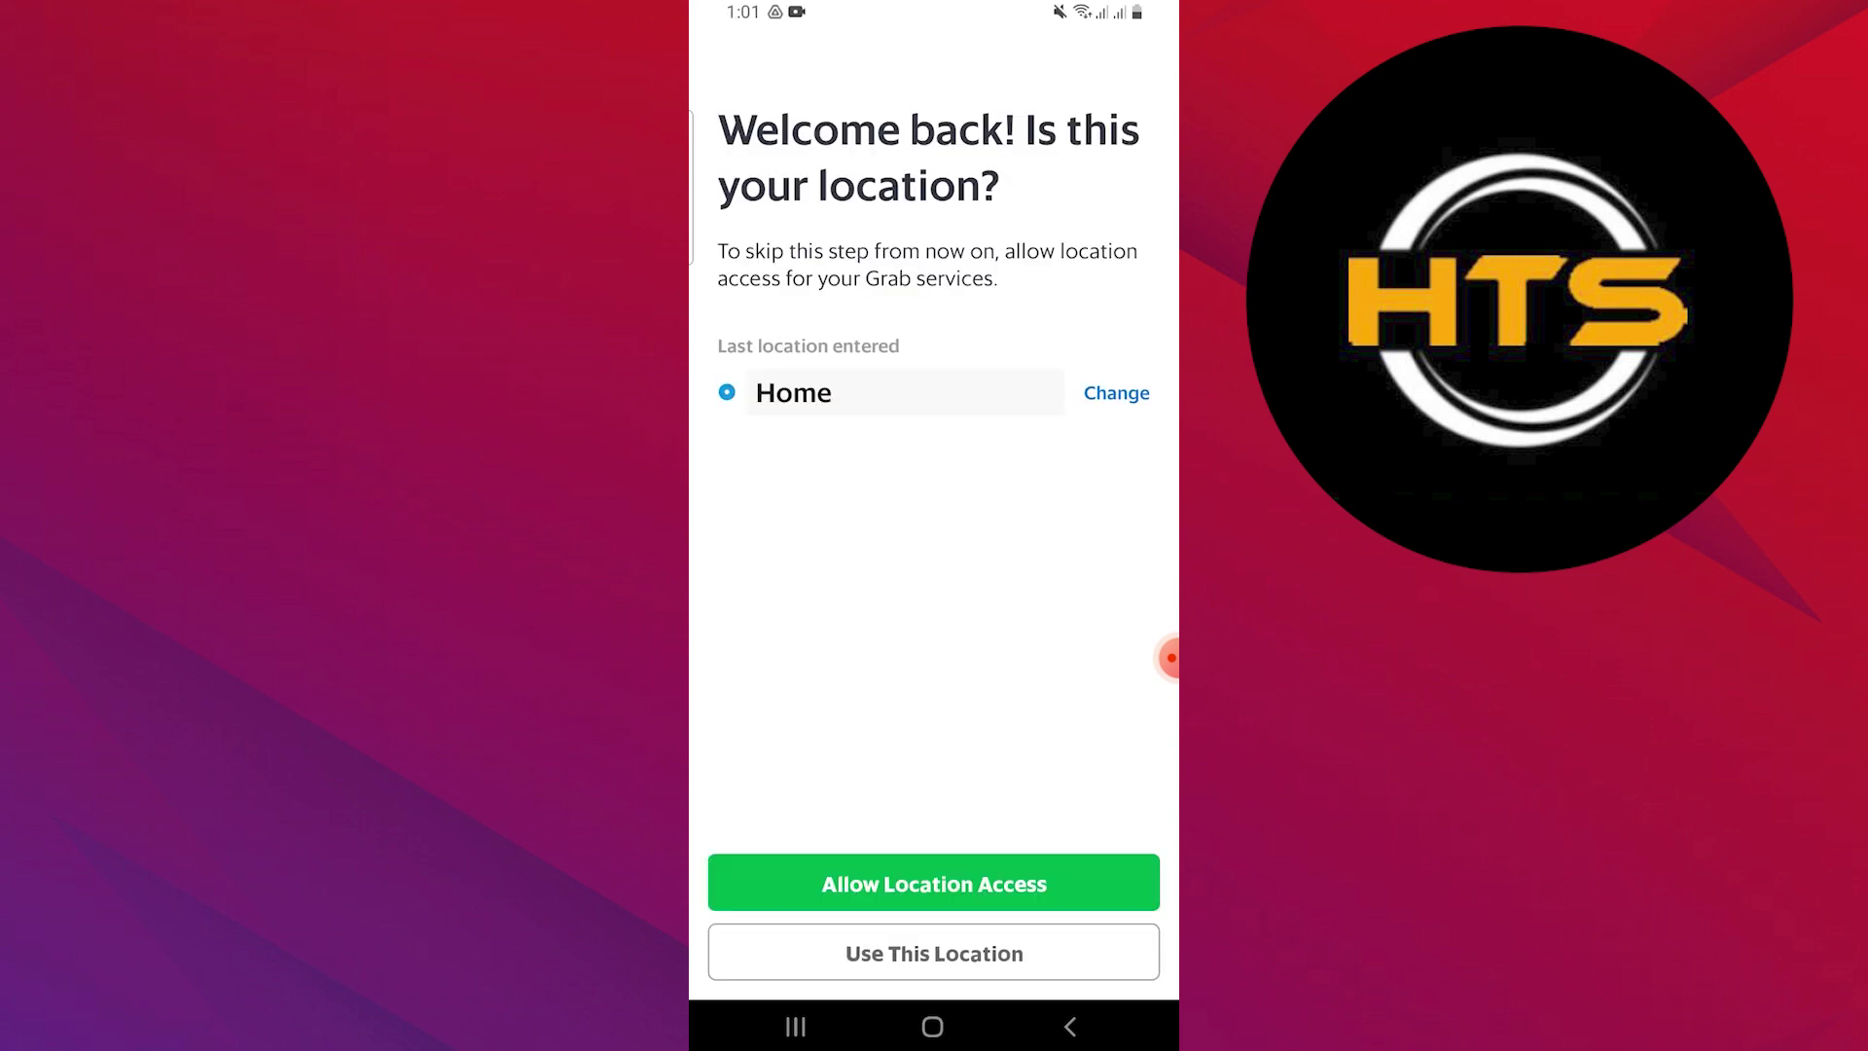
click(934, 953)
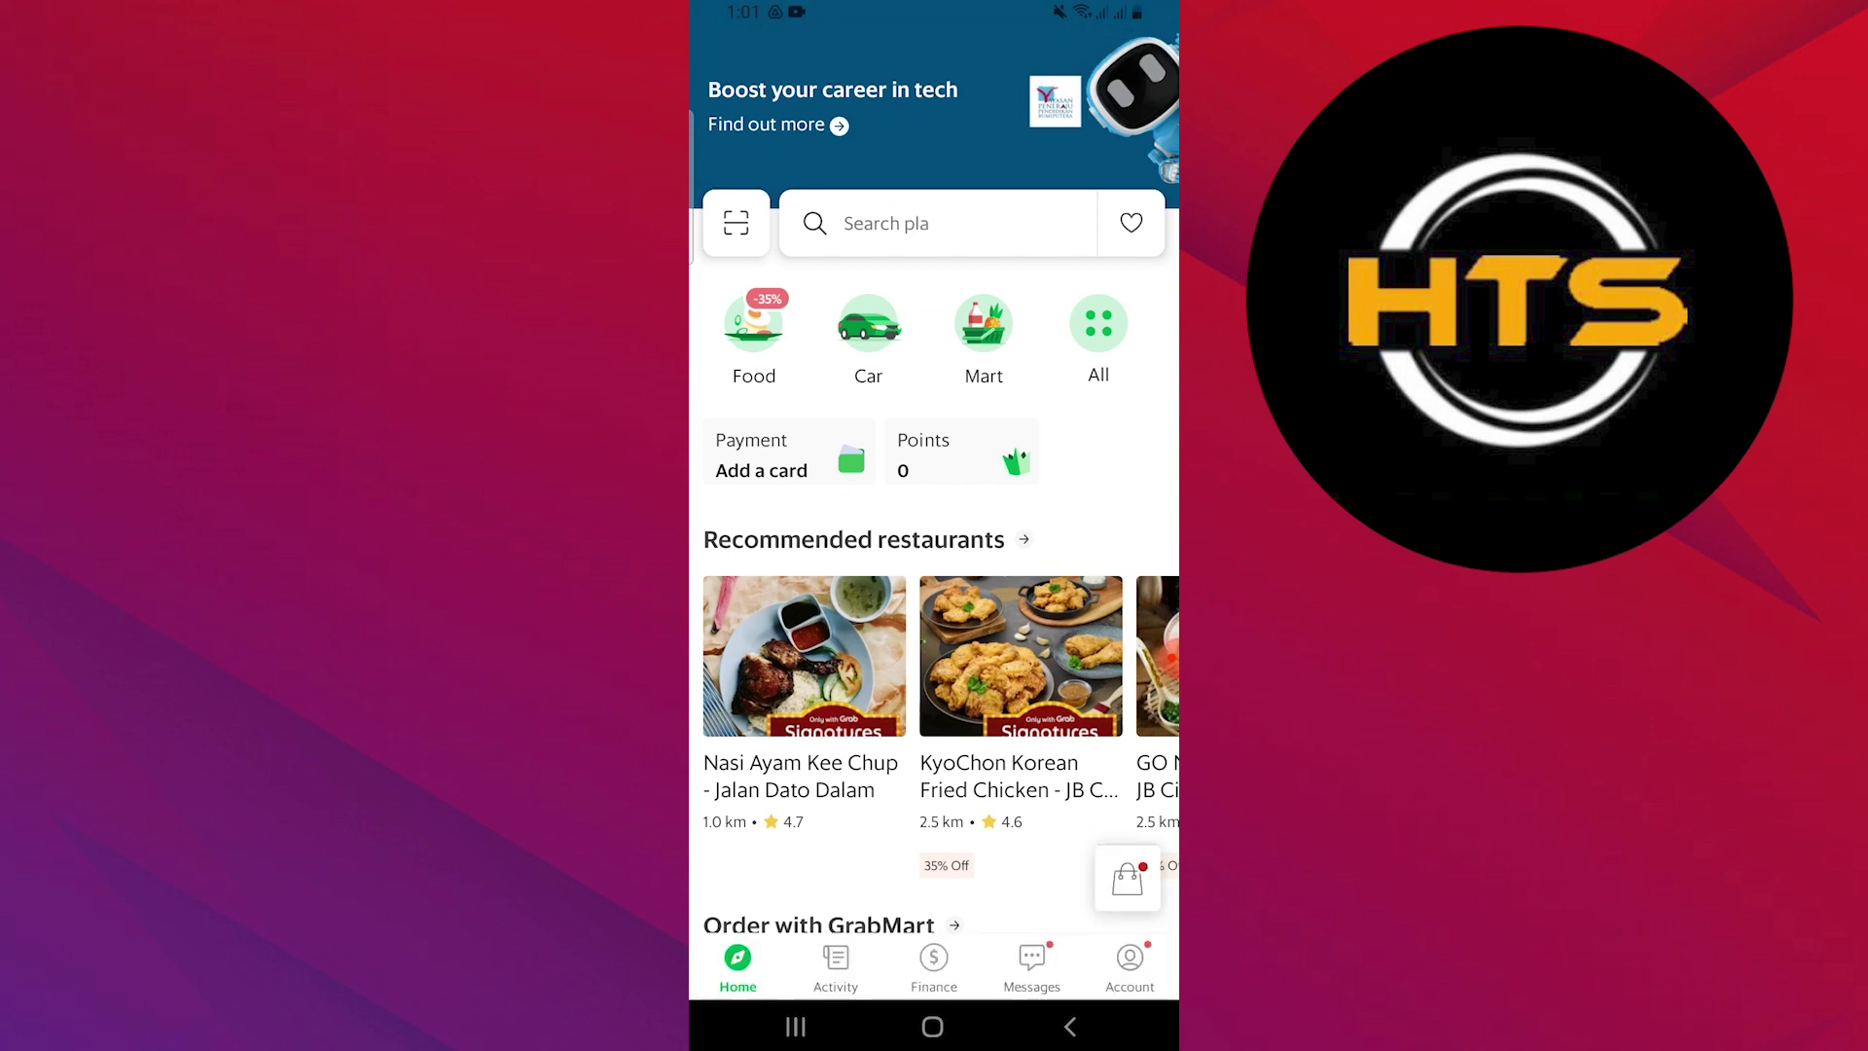
click(754, 329)
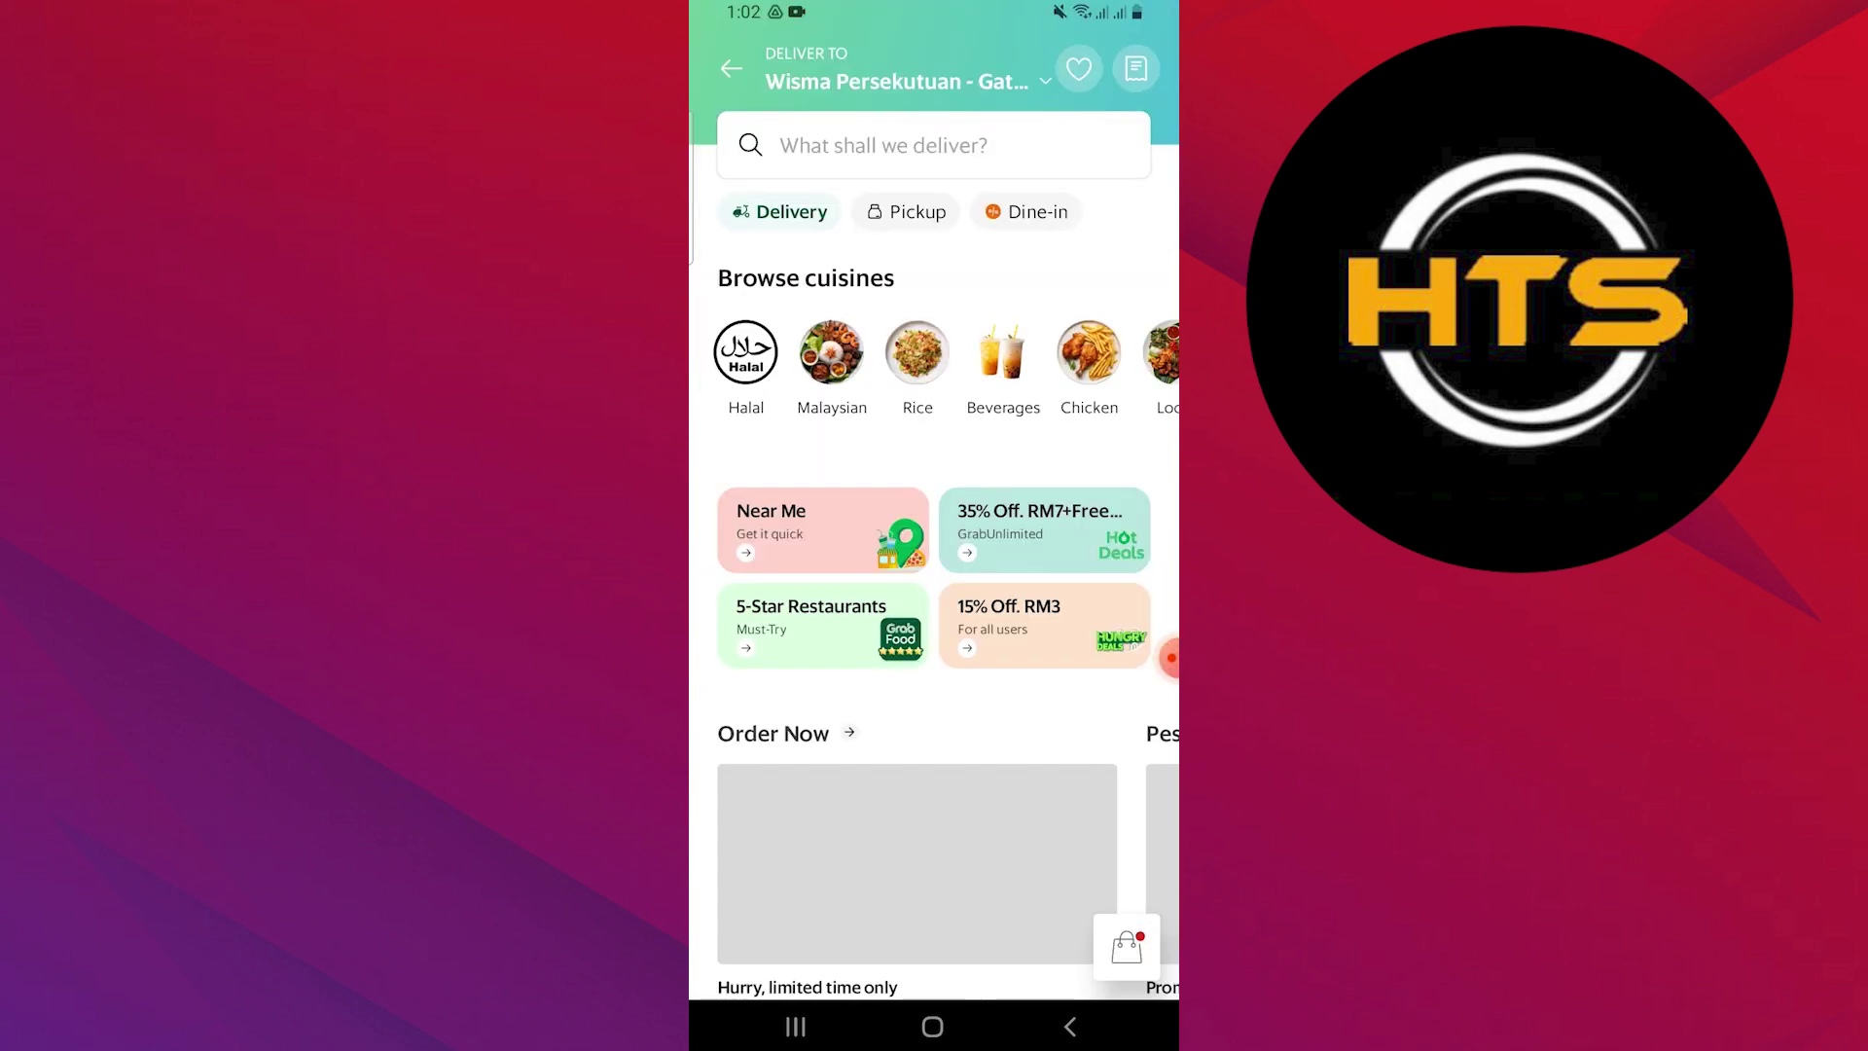
scroll(934, 555, down, 10)
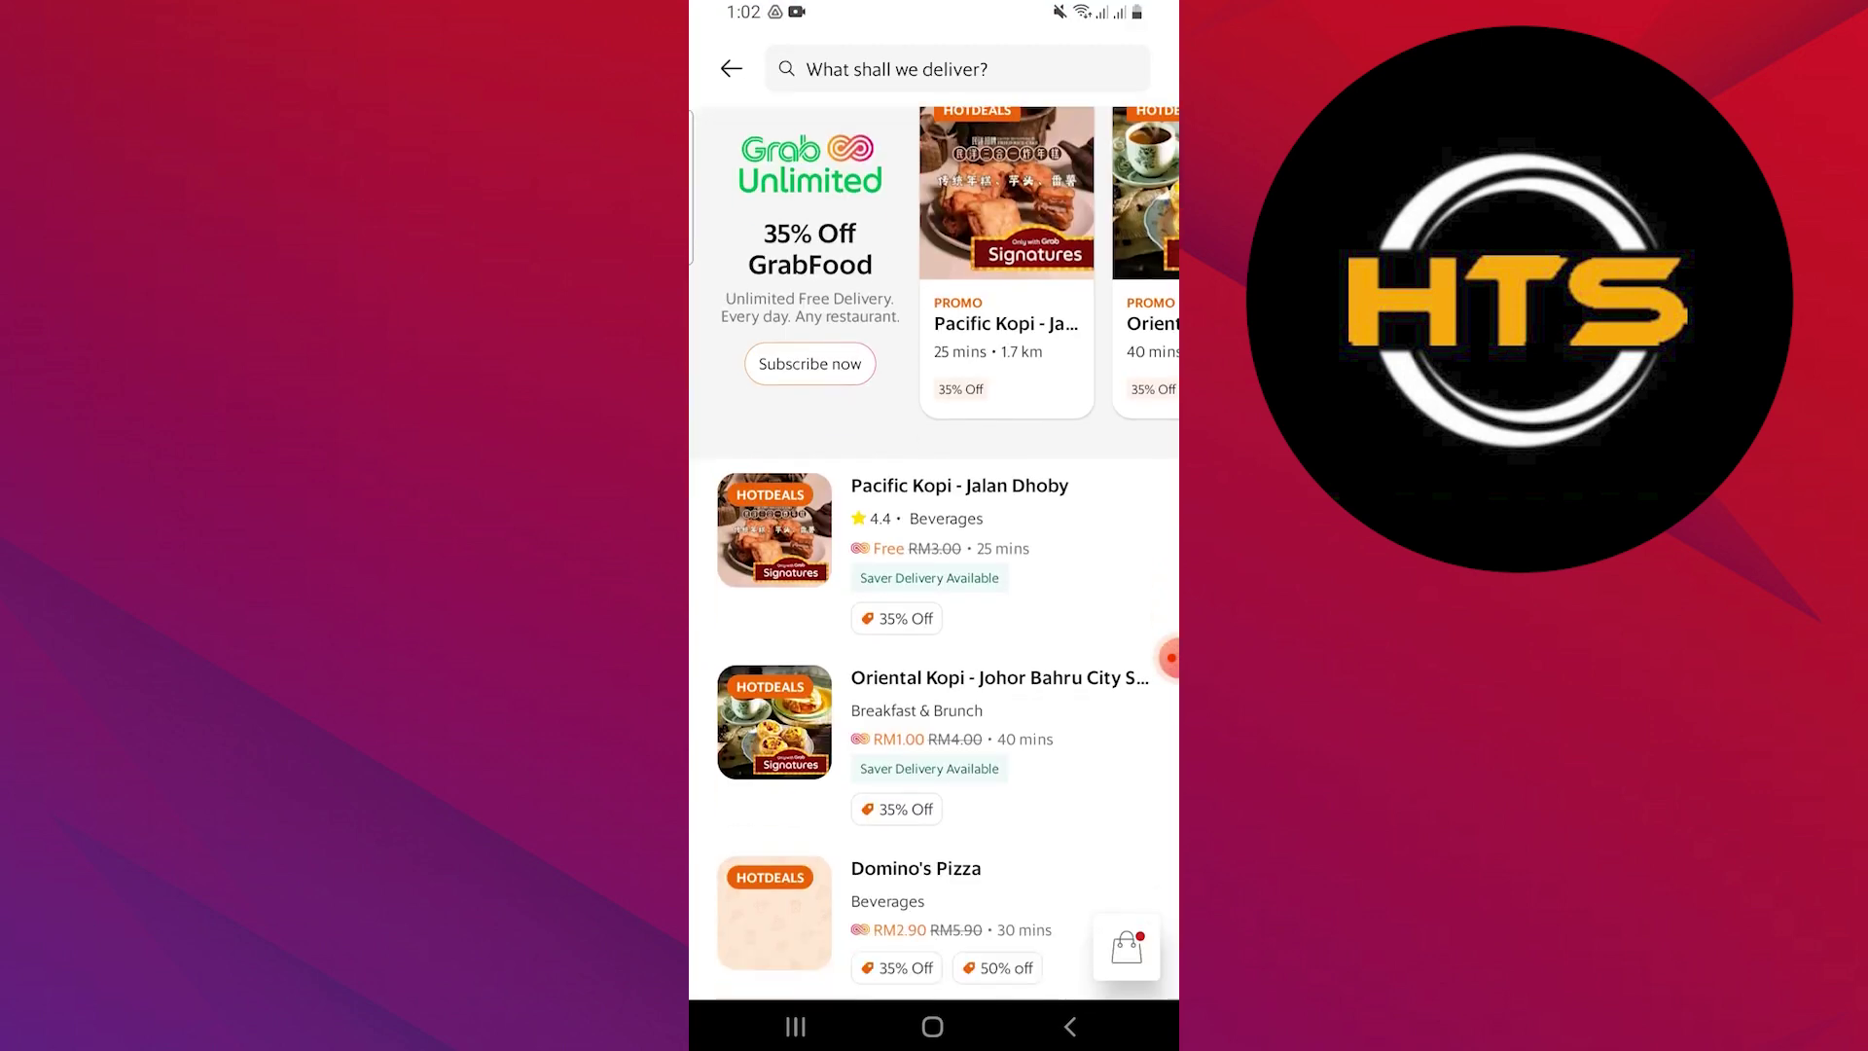
scroll(934, 554, down, 2)
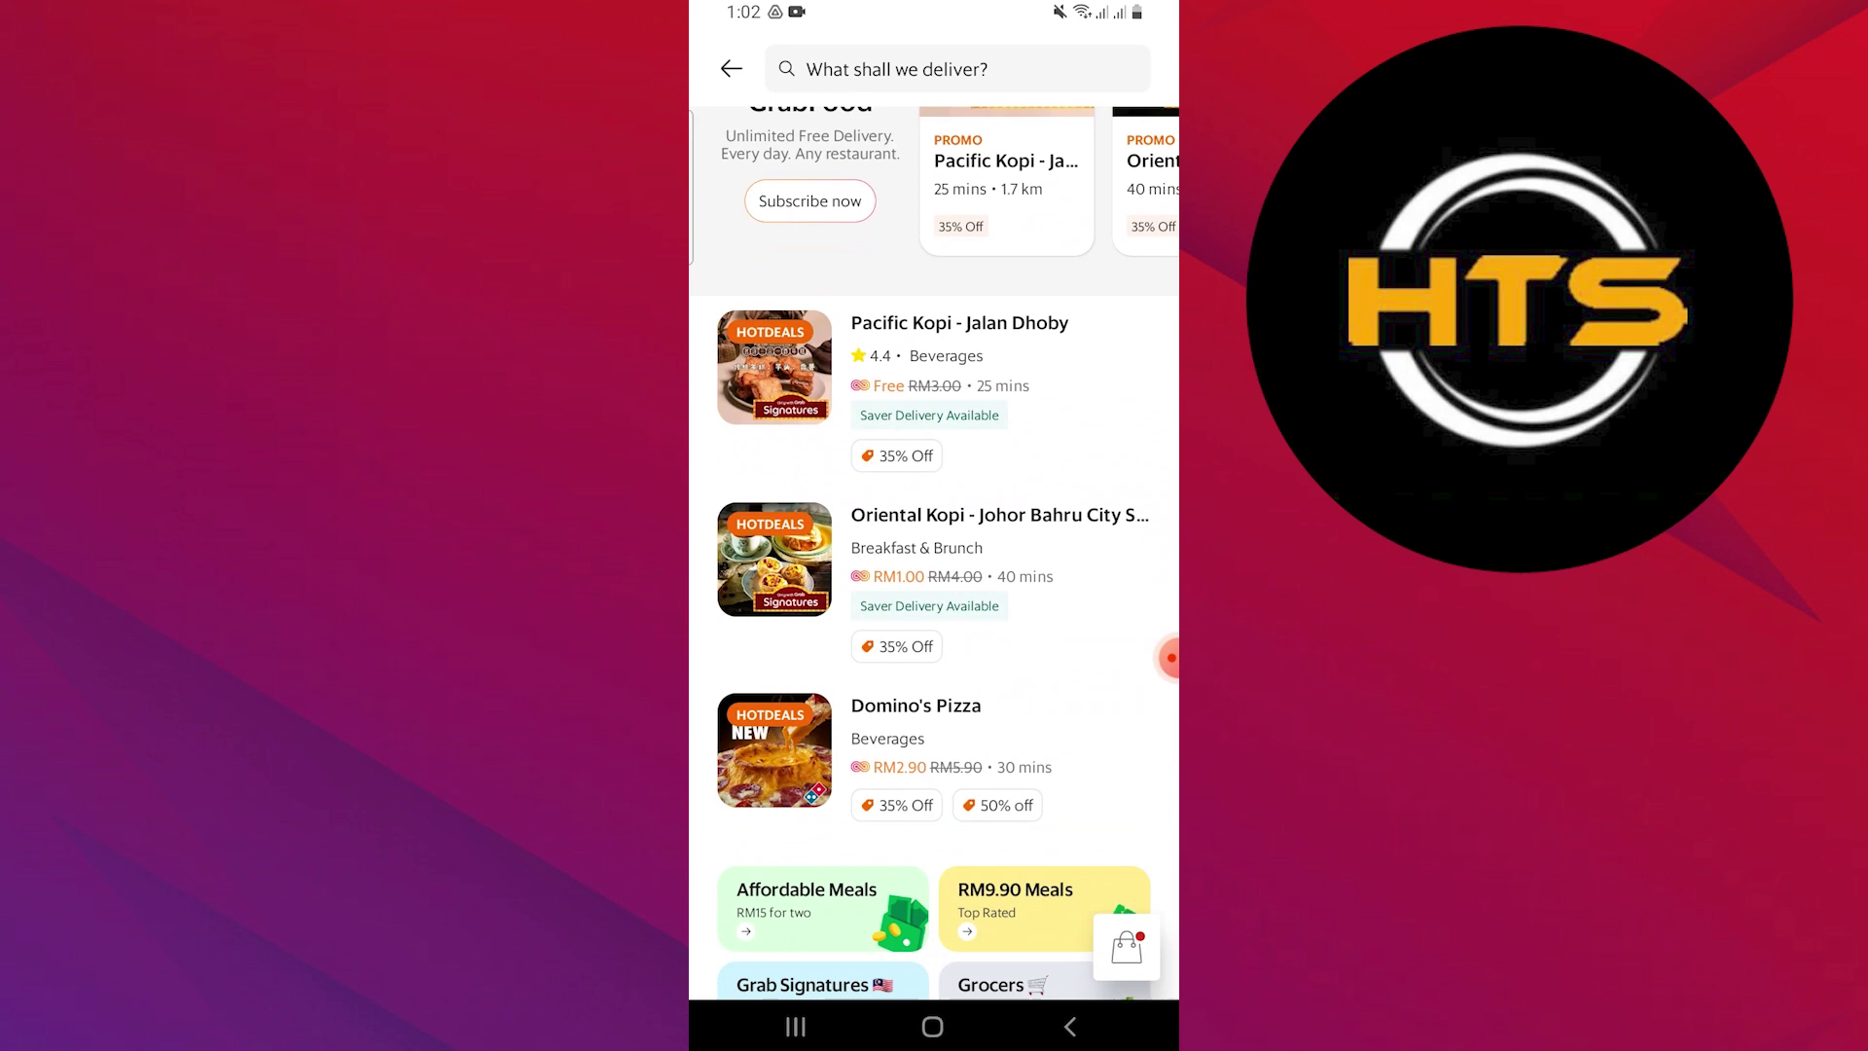
click(916, 705)
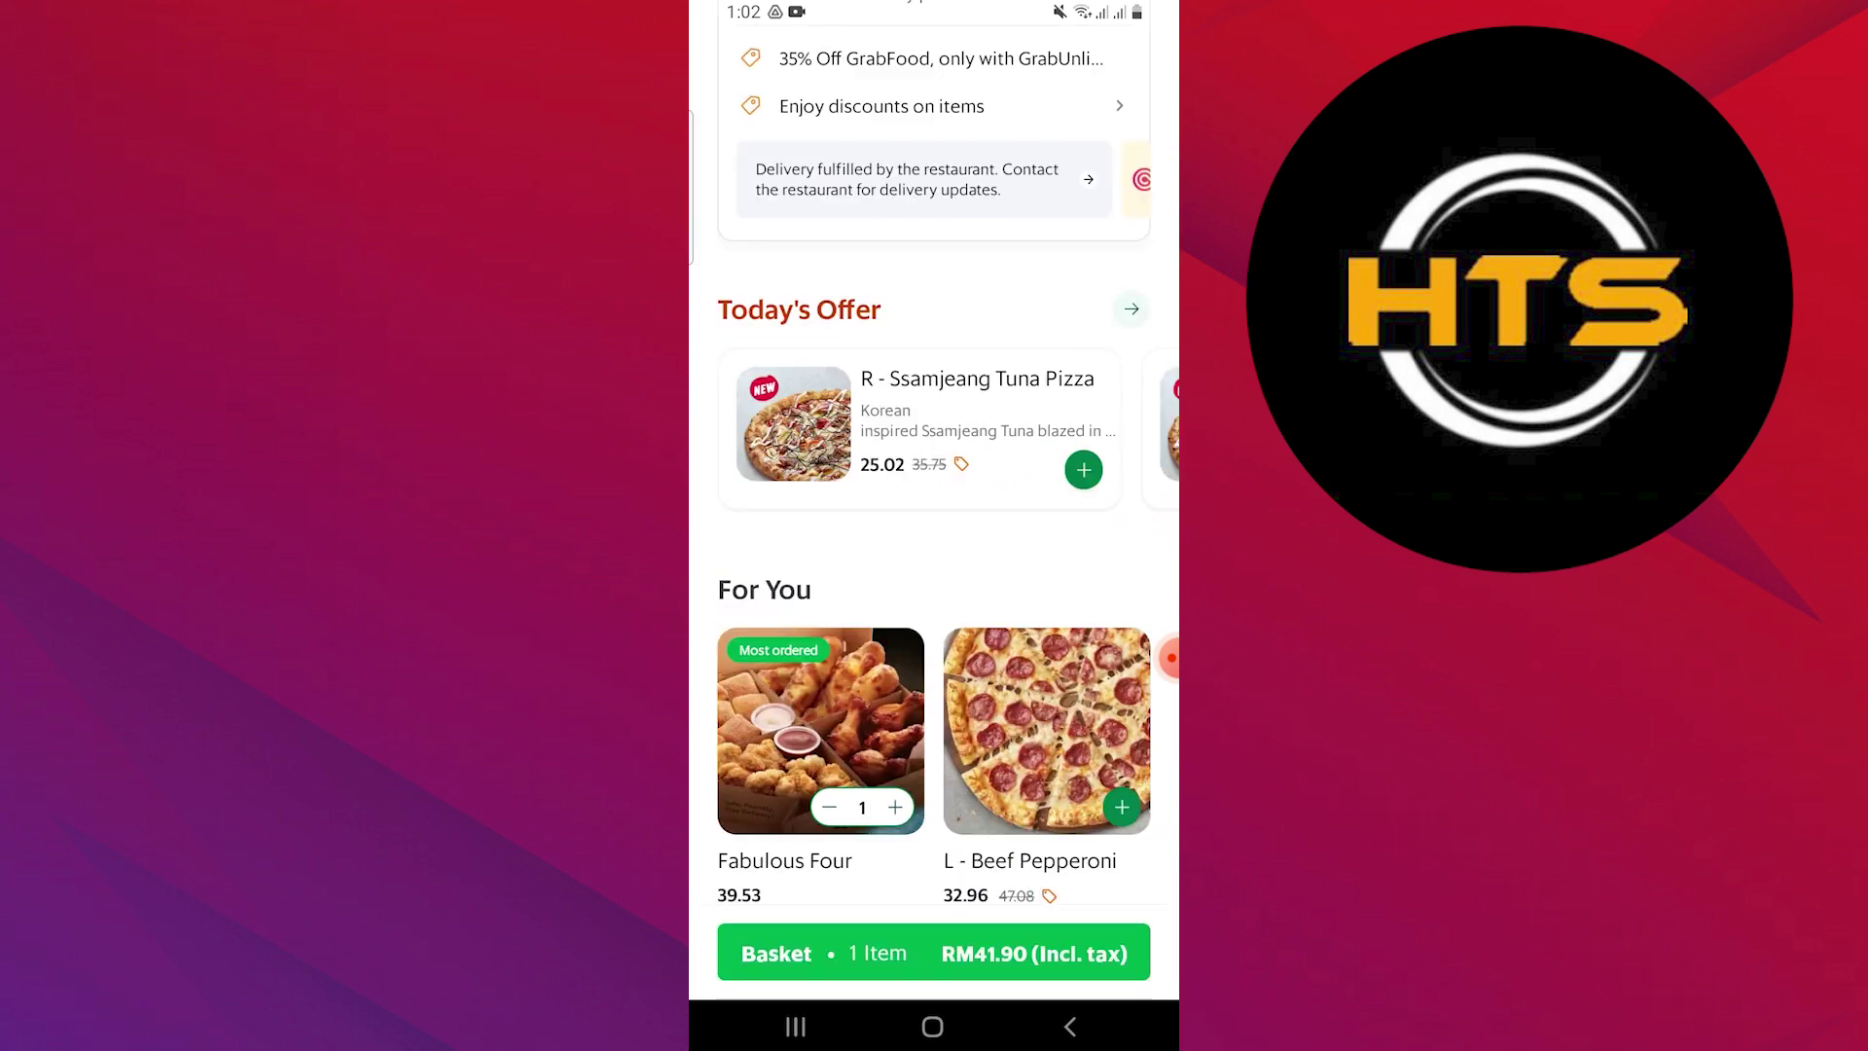
Go to checkout from the basket holding one Fabulous Four.
click(935, 953)
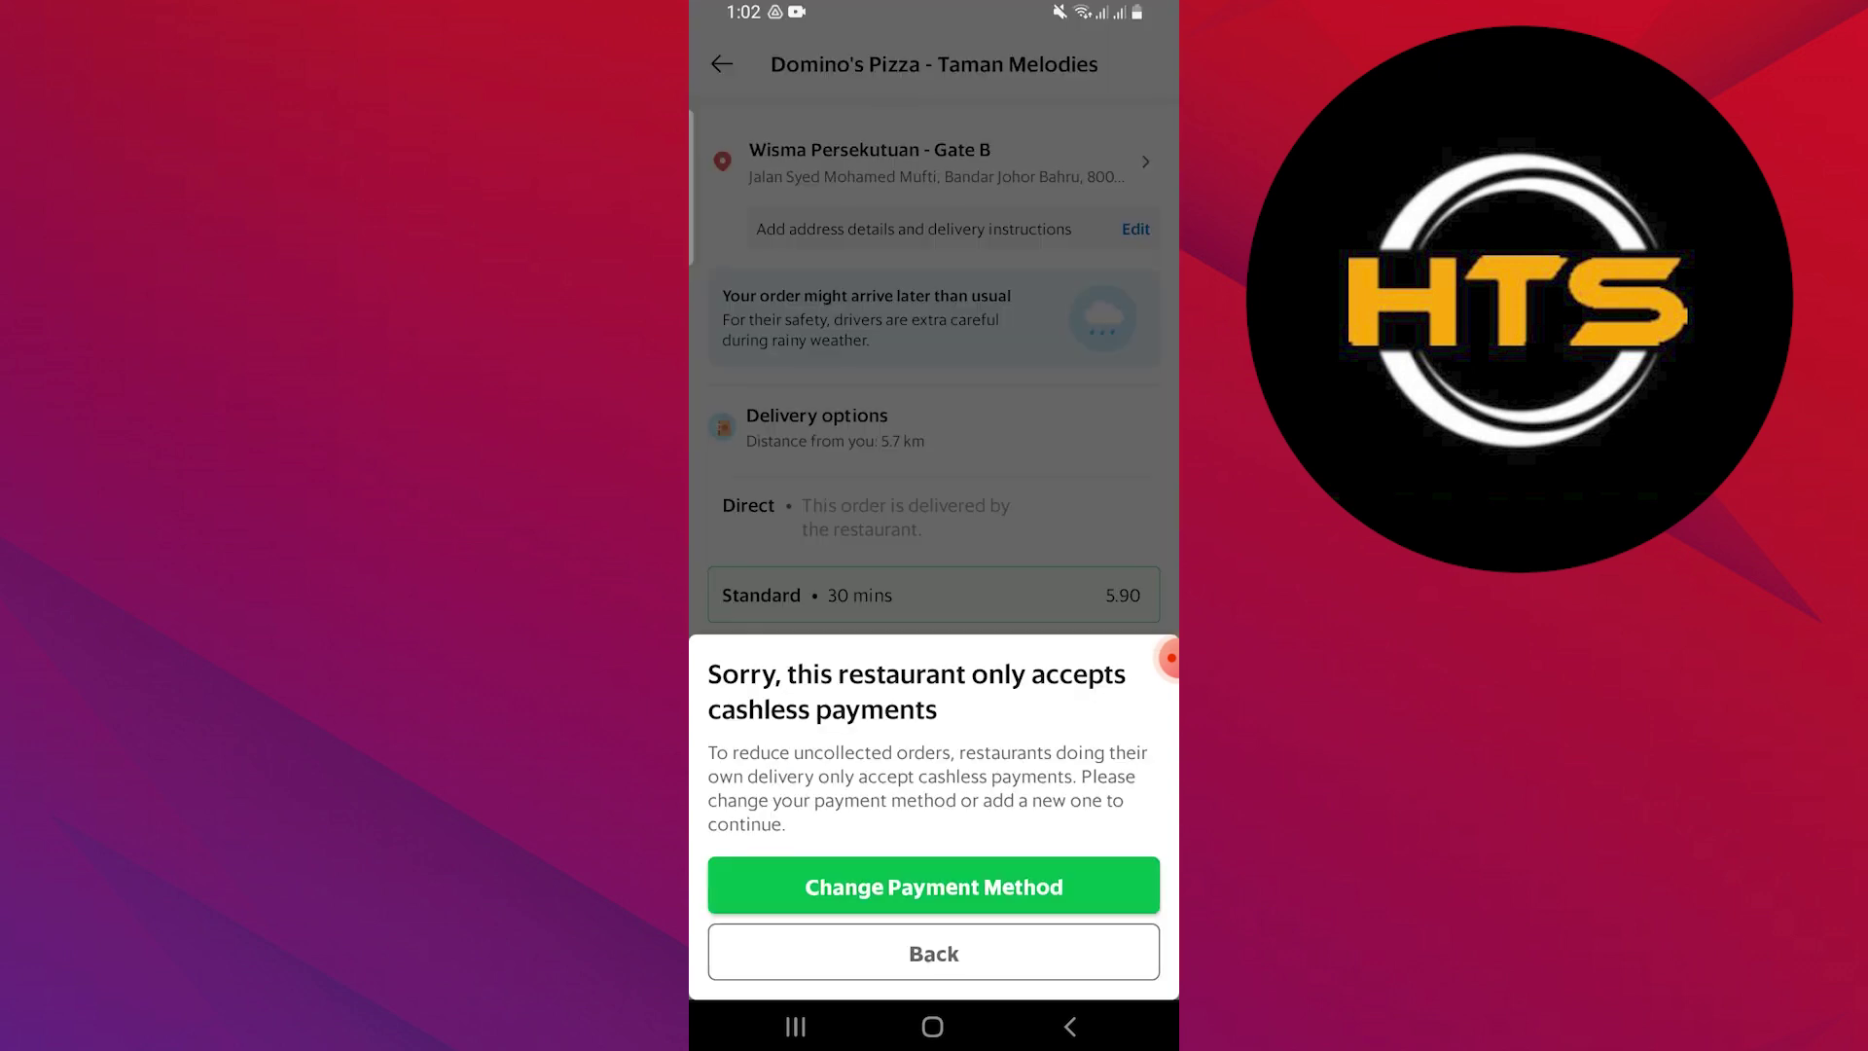
Close the cashless-payments notice to return to the RM47.80 Fabulous Four checkout.
click(934, 952)
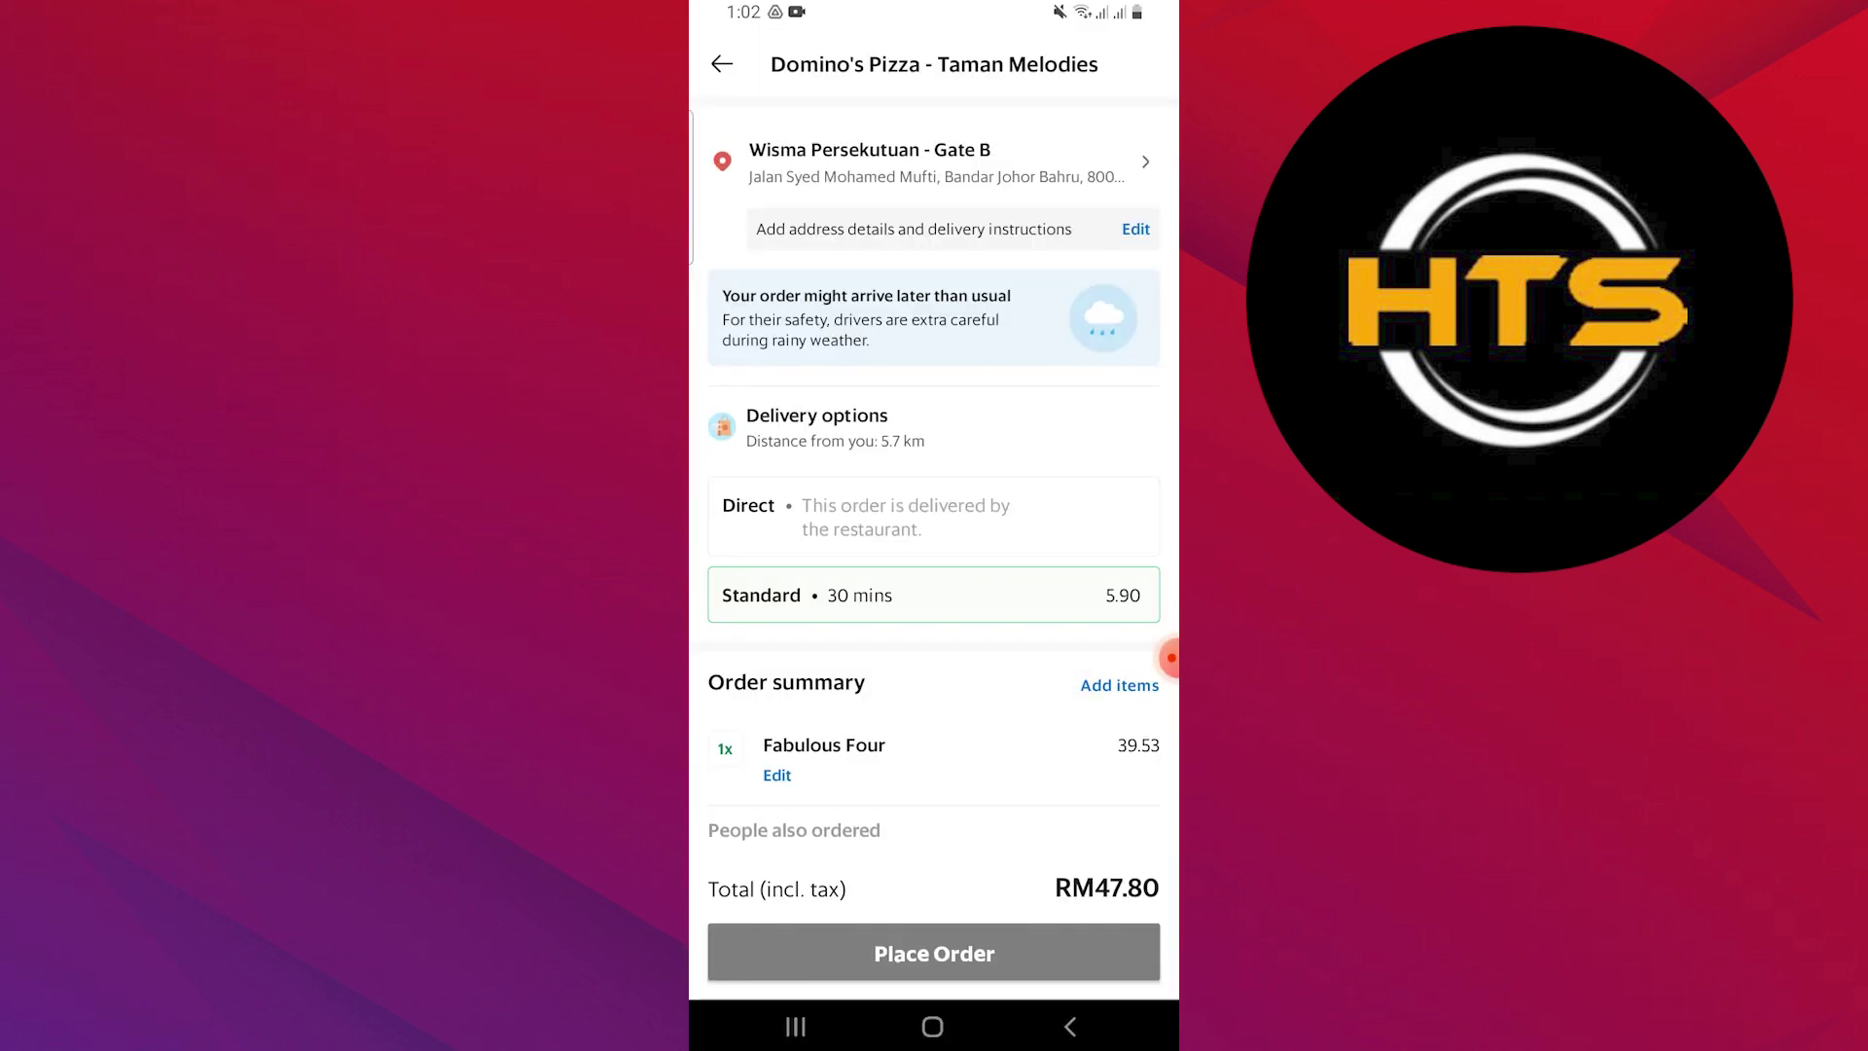
scroll(934, 482, down, 2)
scroll(935, 481, down, 1)
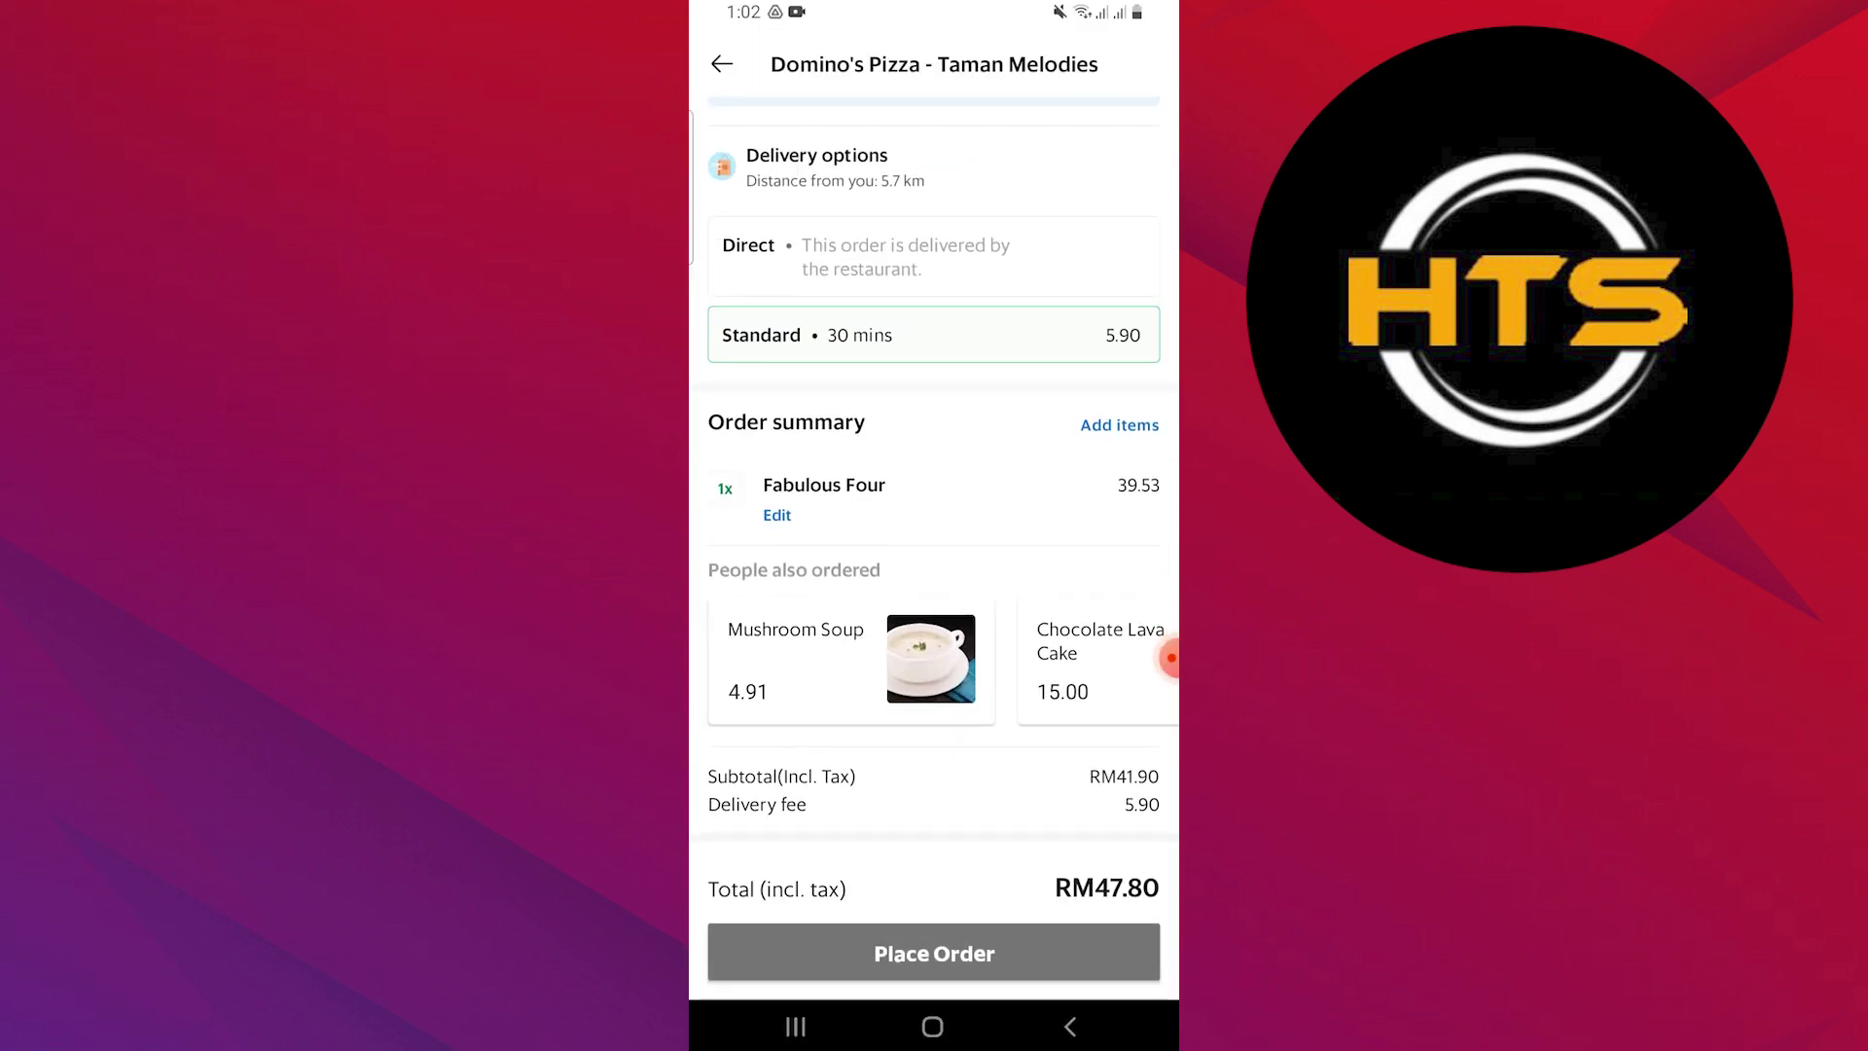